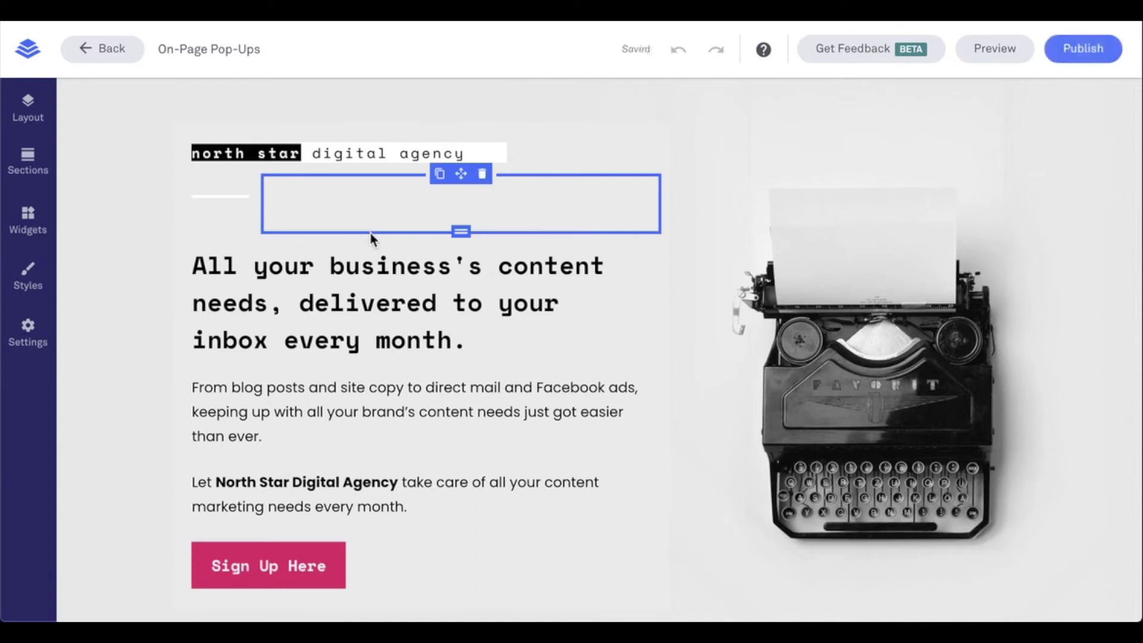
# - Scroll the page canvas down to the hero section's Sign Up Here button
pyautogui.scroll(-1, 378, 250)
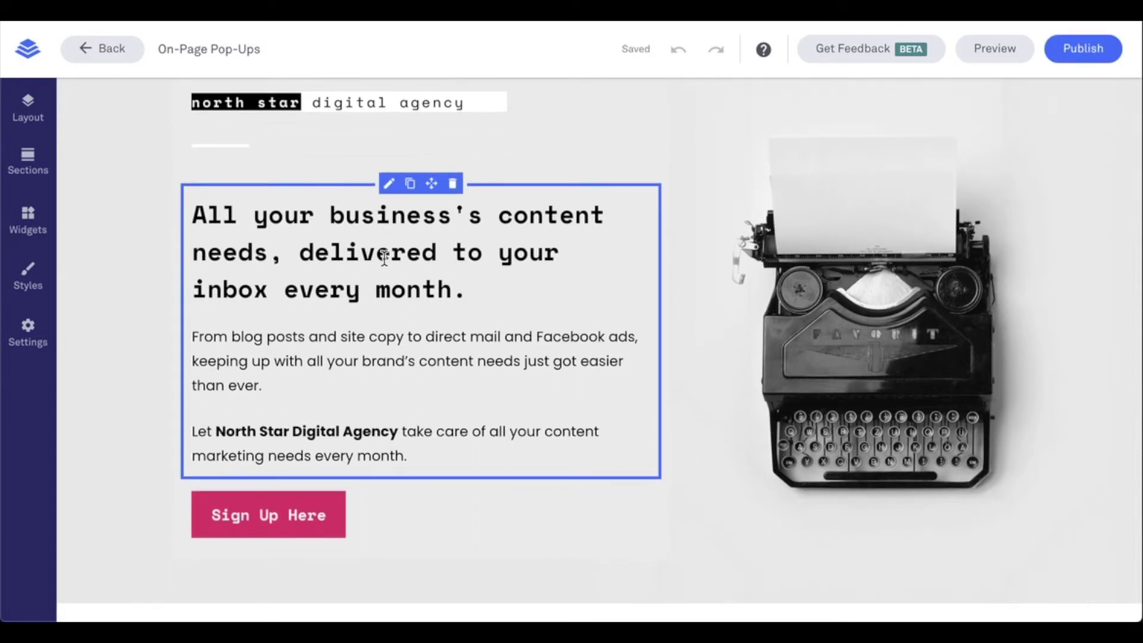
pyautogui.scroll(-1, 384, 257)
pyautogui.scroll(1, 384, 261)
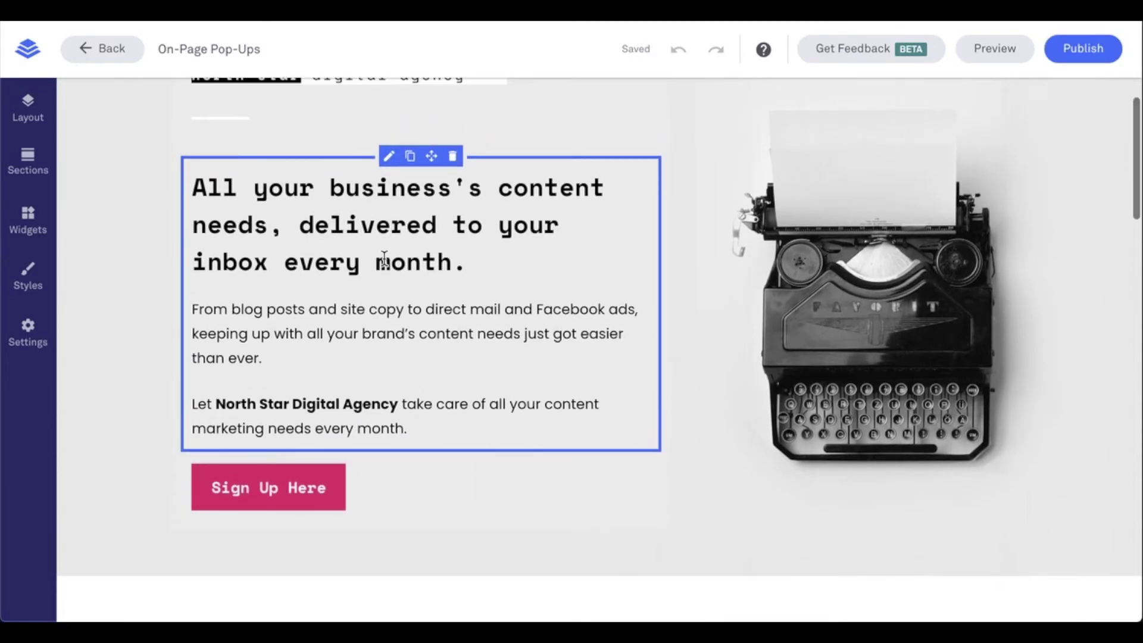
pyautogui.scroll(-2, 383, 258)
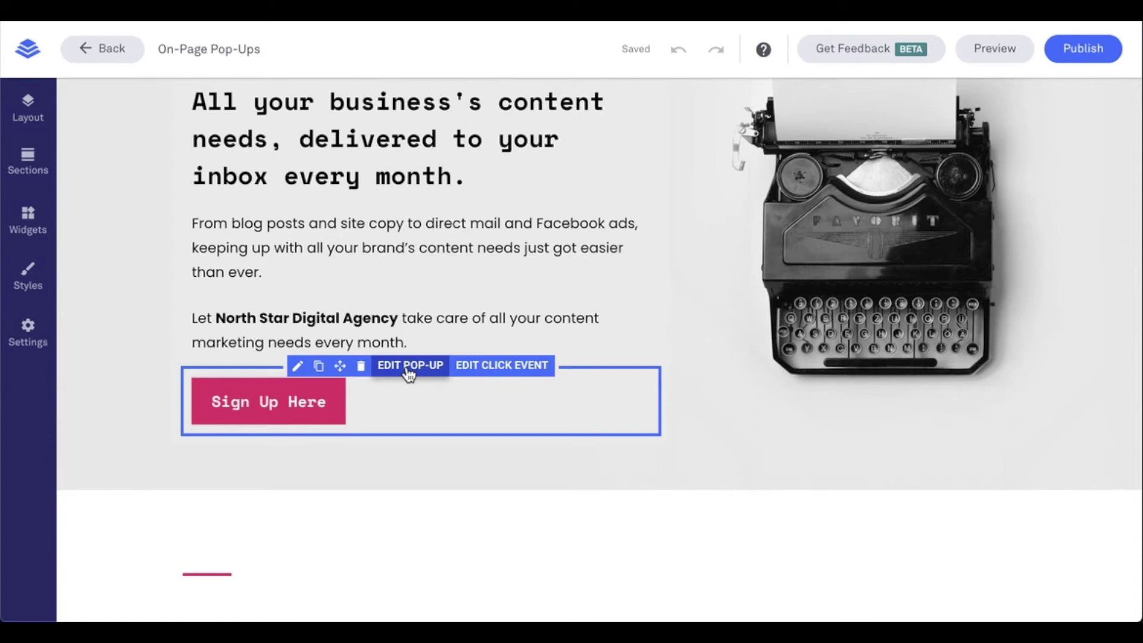
pyautogui.click(474, 369)
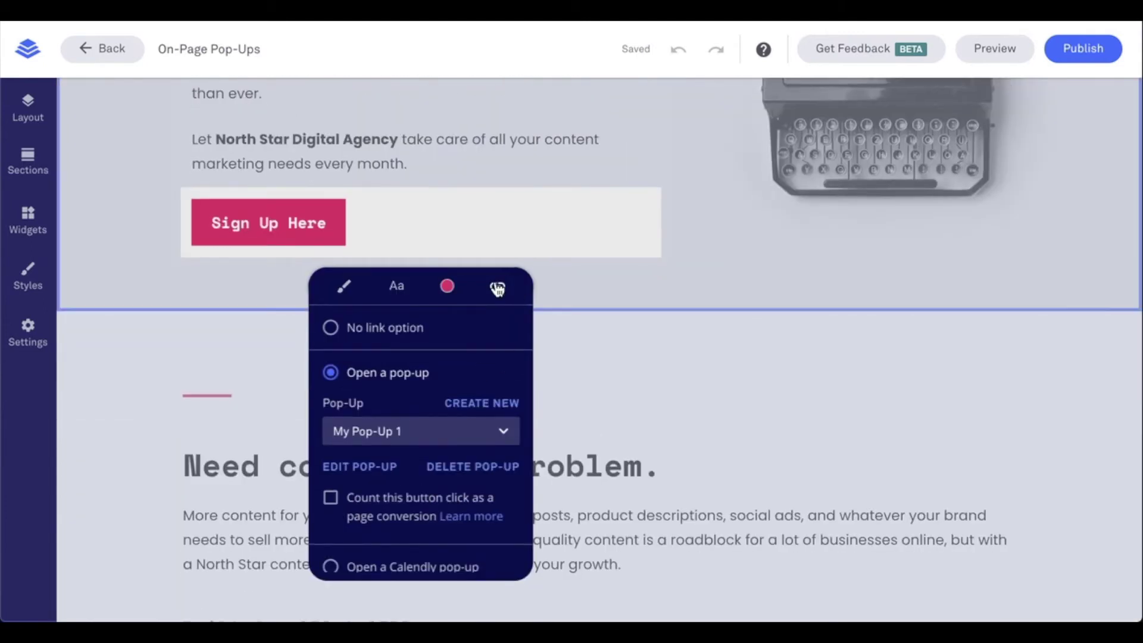
pyautogui.click(556, 290)
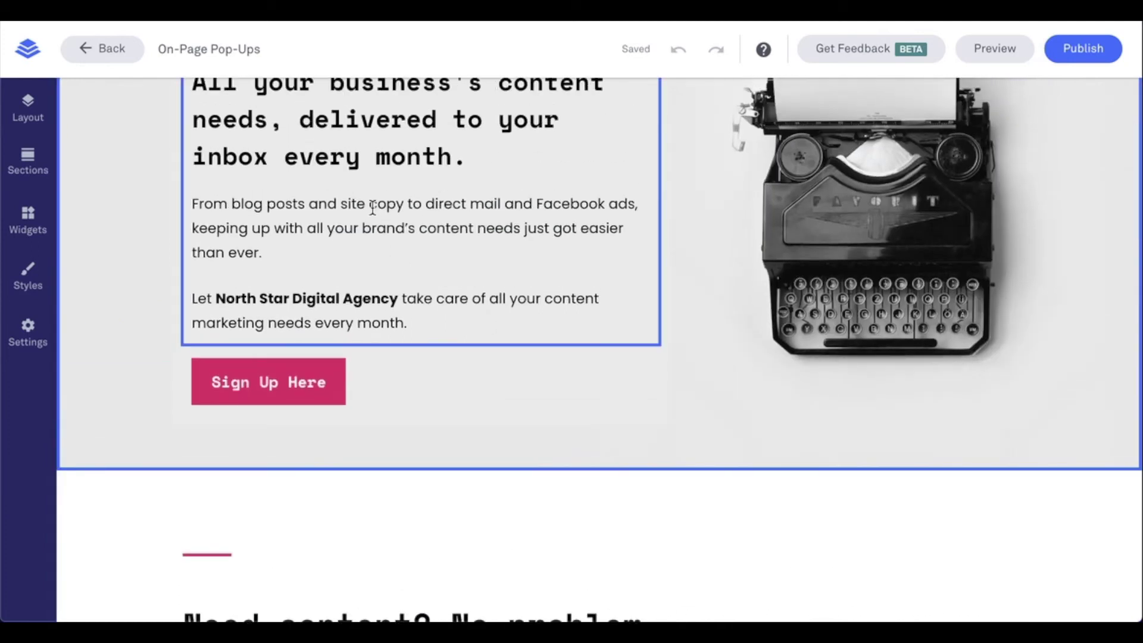
pyautogui.moveTo(369, 204); pyautogui.dragTo(401, 204)
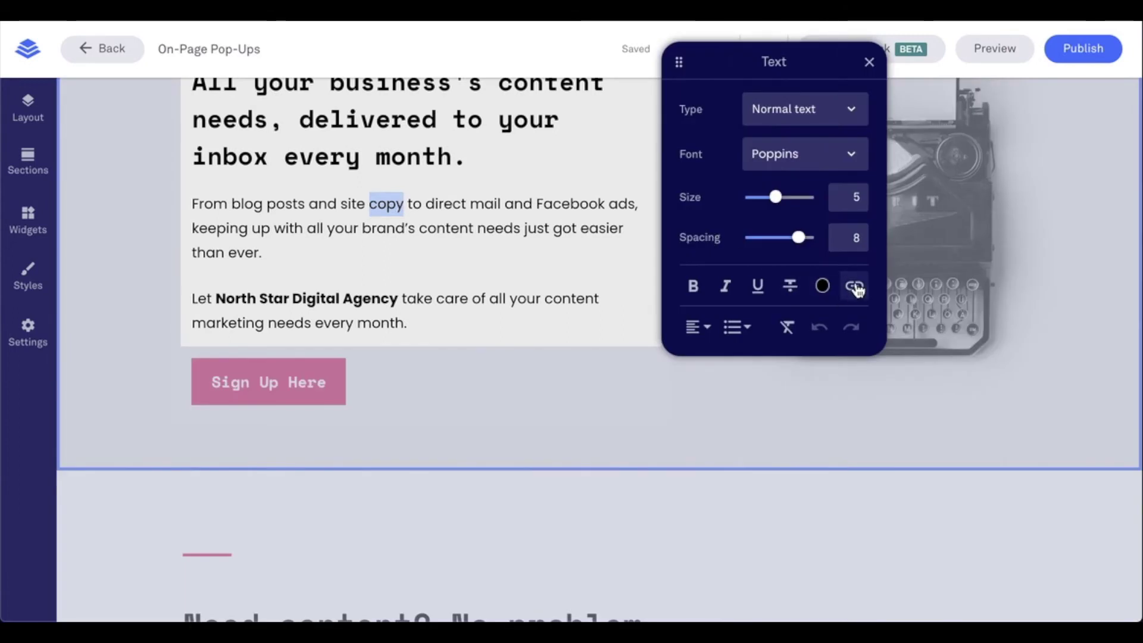
pyautogui.click(494, 331)
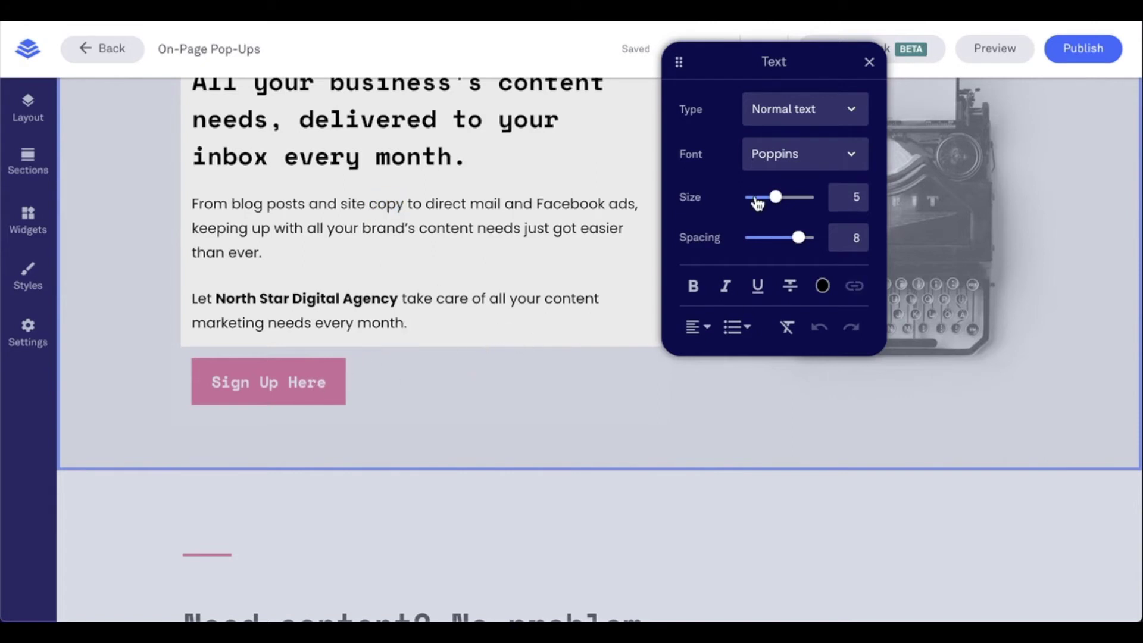
pyautogui.click(869, 62)
# - Reset the Sign Up Here button's click event from No link to Open a pop-up, with no pop-up selected
pyautogui.click(343, 373)
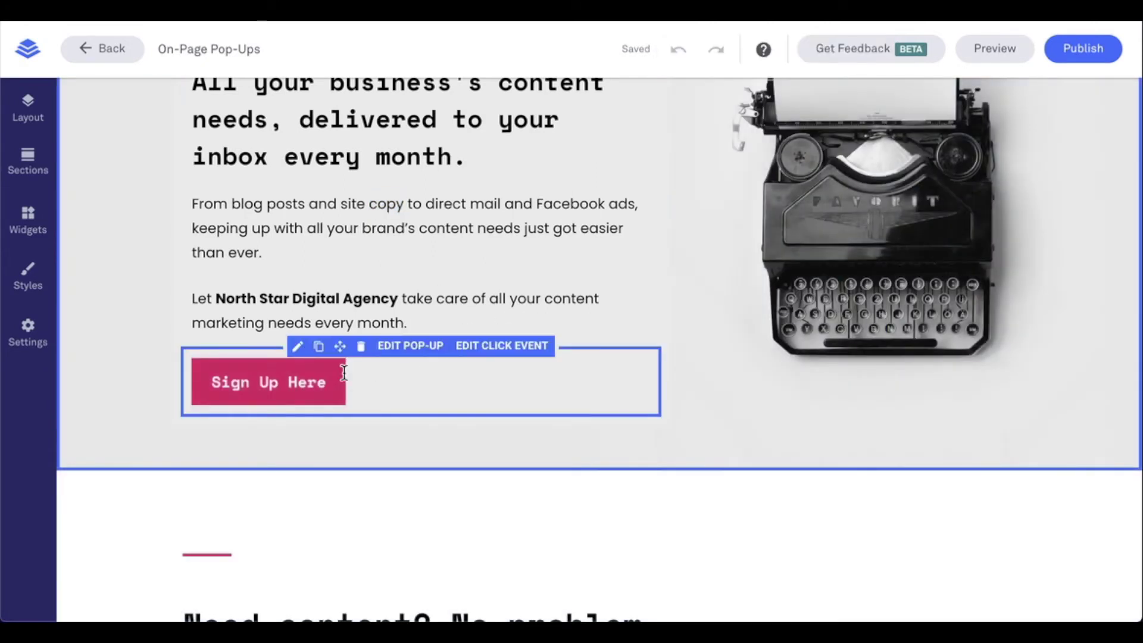
pyautogui.click(488, 347)
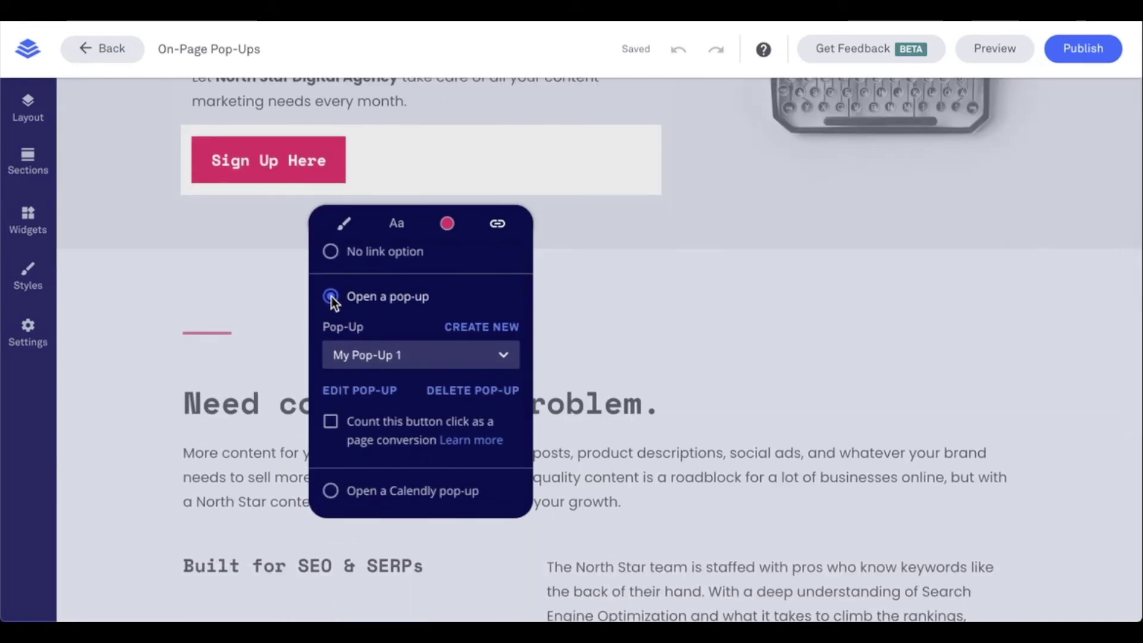
pyautogui.scroll(1, 331, 296)
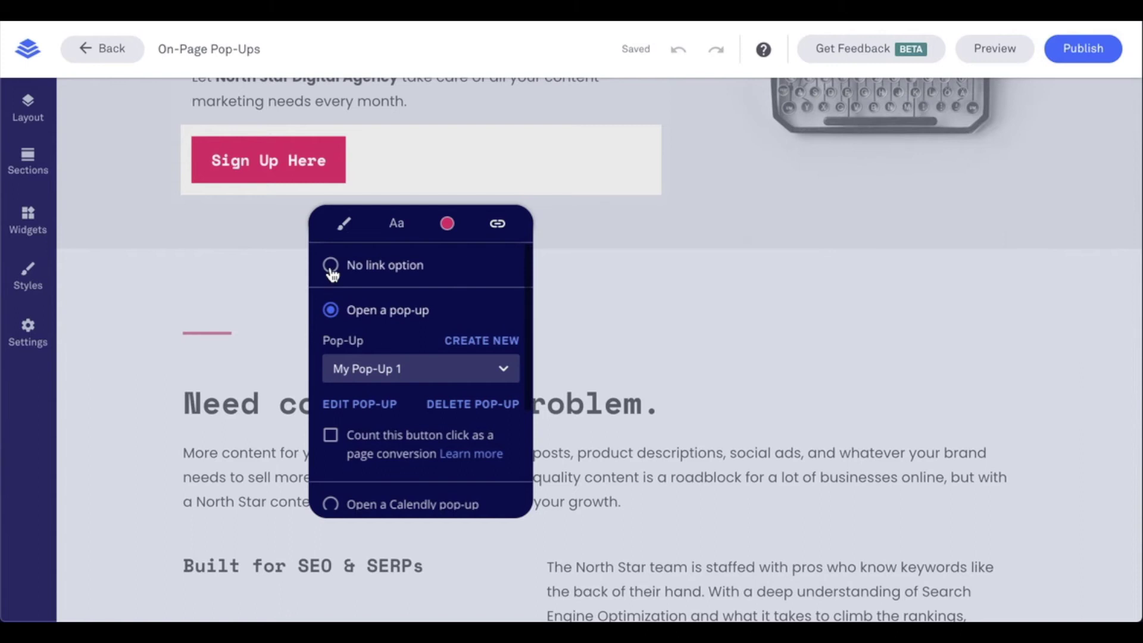
pyautogui.click(331, 269)
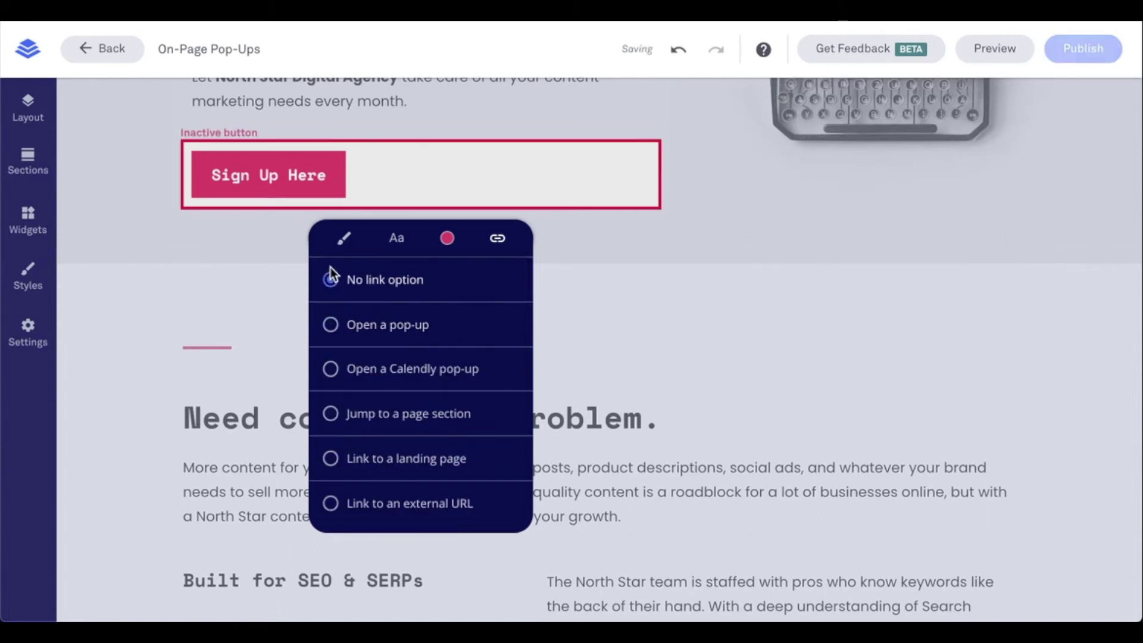
pyautogui.click(329, 325)
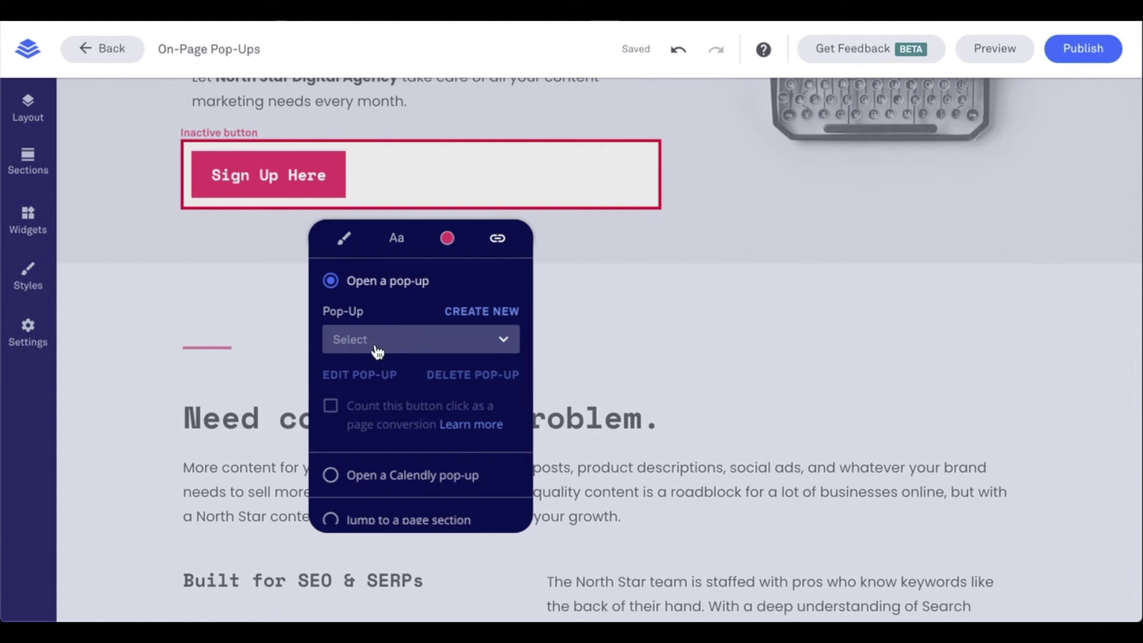
pyautogui.click(435, 352)
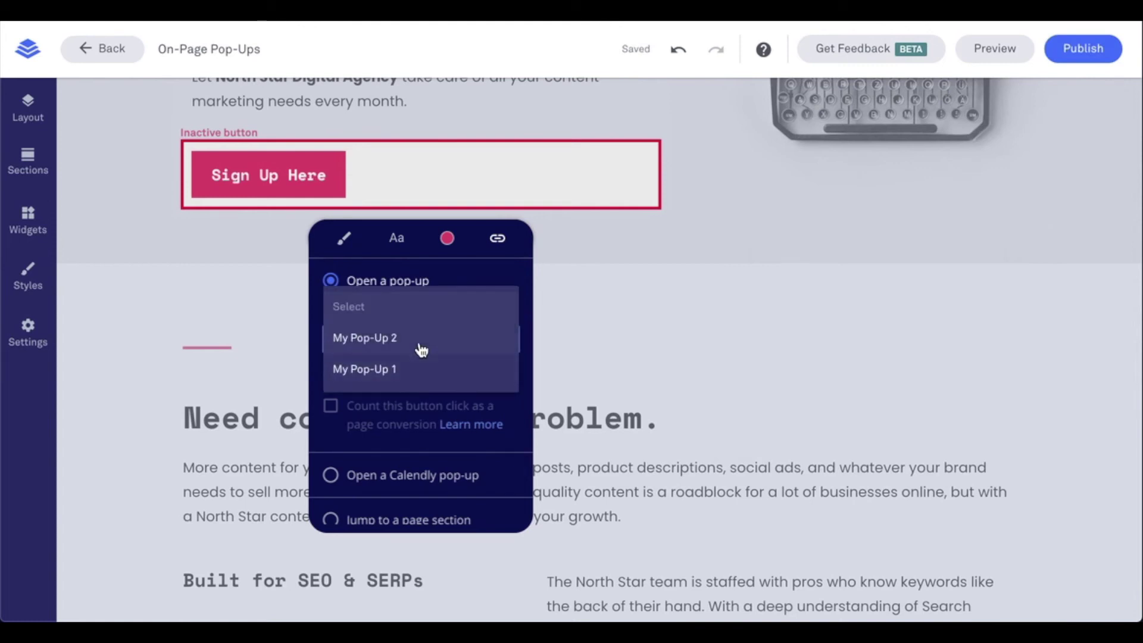
# - Switch the button's pop-up from My Pop-Up 1 to My Pop-Up 2, and open My Pop-Up 2 for editing
pyautogui.click(405, 372)
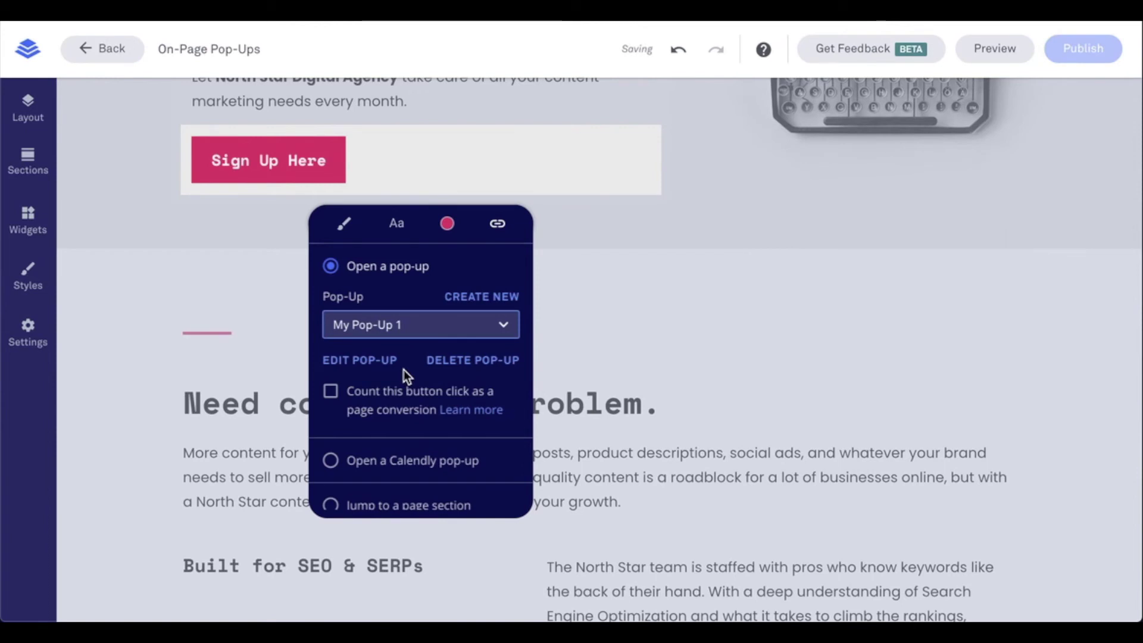
pyautogui.click(413, 329)
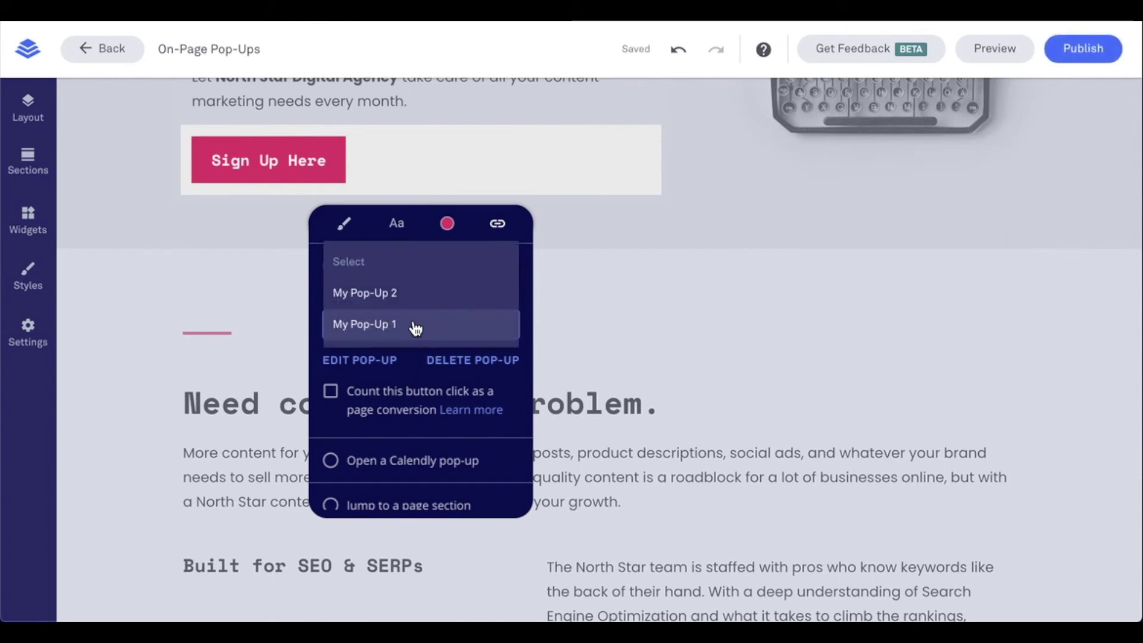
pyautogui.click(401, 304)
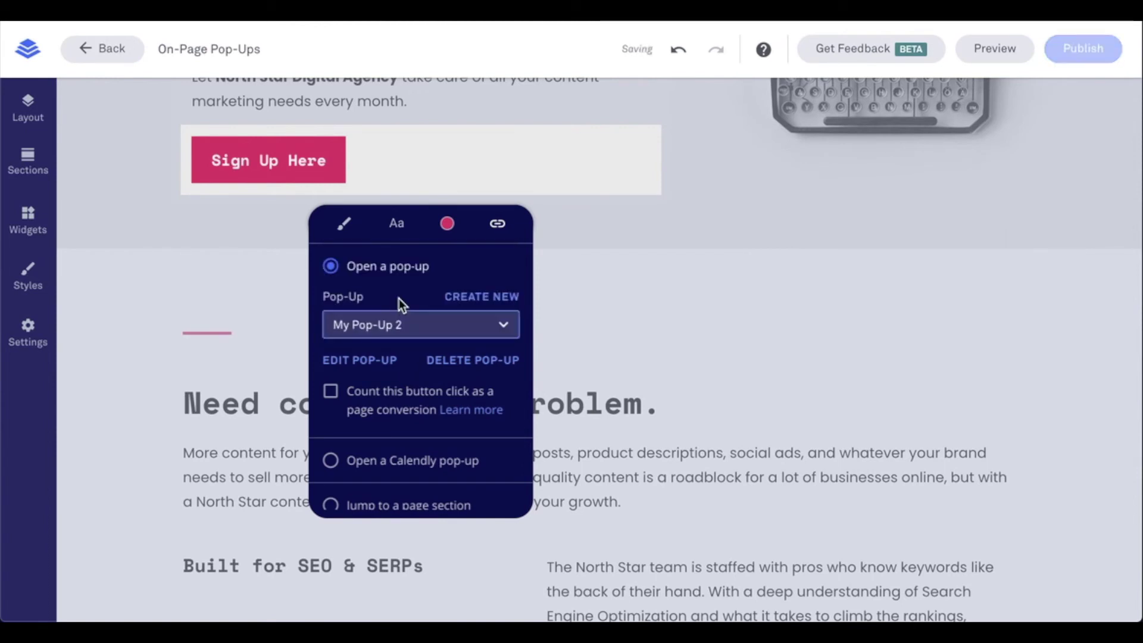
pyautogui.click(374, 361)
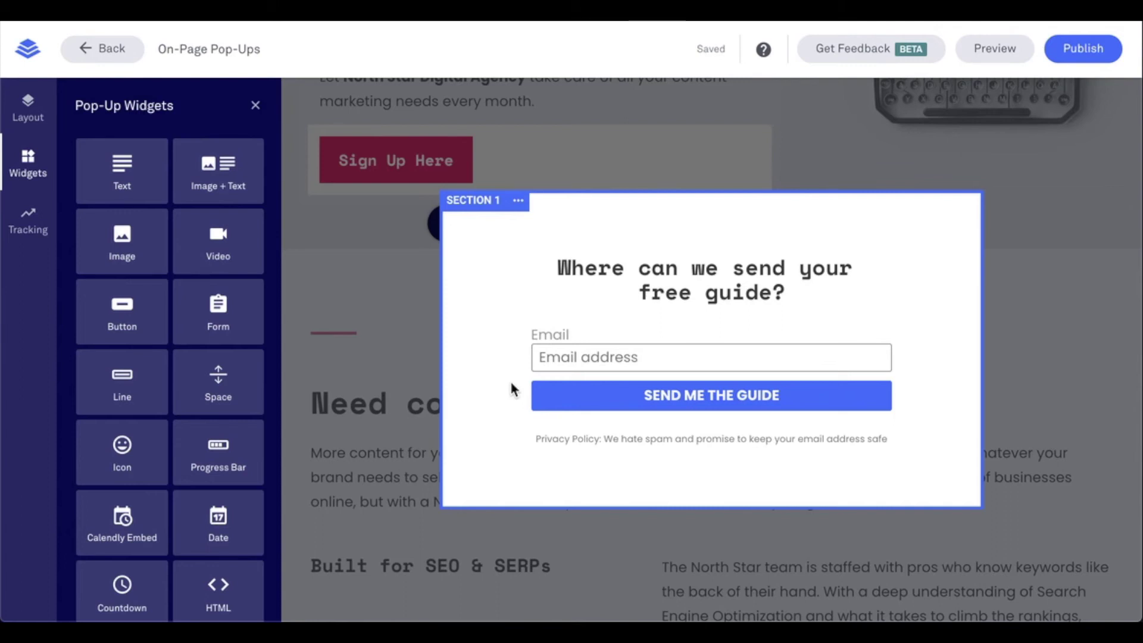
# - Return to the page and delete My Pop-Up 2 from the Sign Up Here button's click settings
pyautogui.click(376, 367)
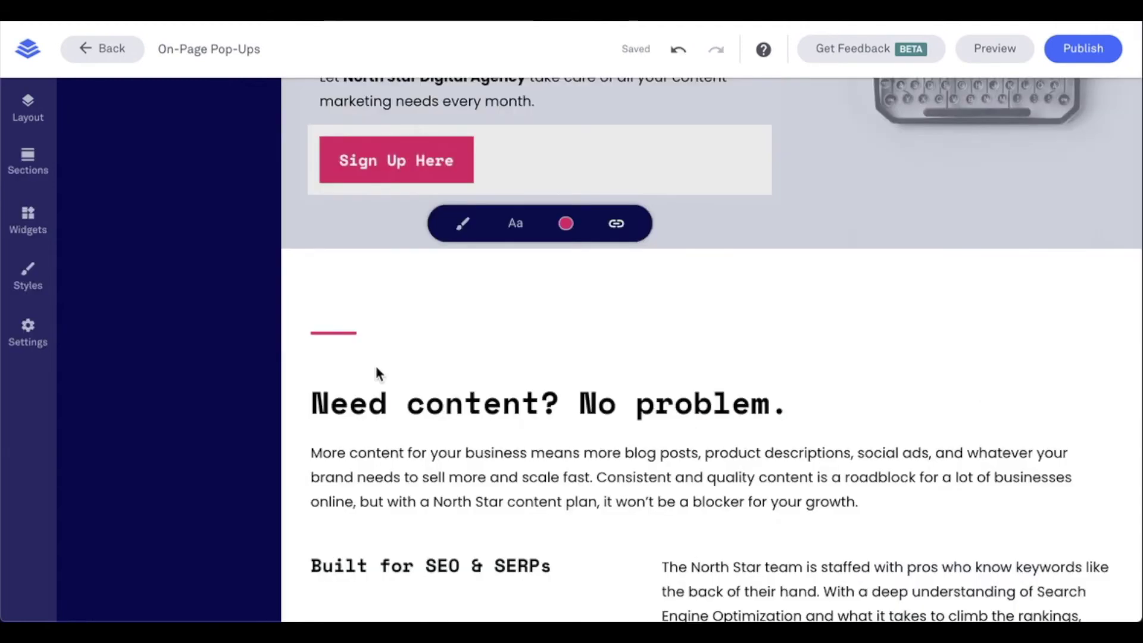
pyautogui.scroll(3, 324, 256)
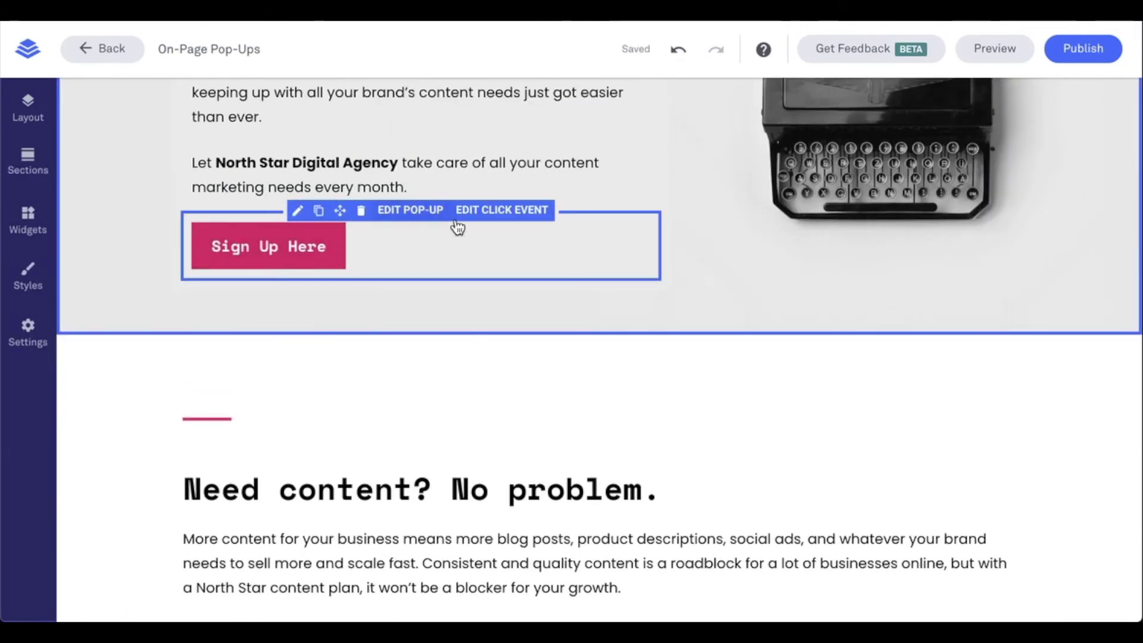
pyautogui.click(479, 214)
pyautogui.scroll(-2, 480, 214)
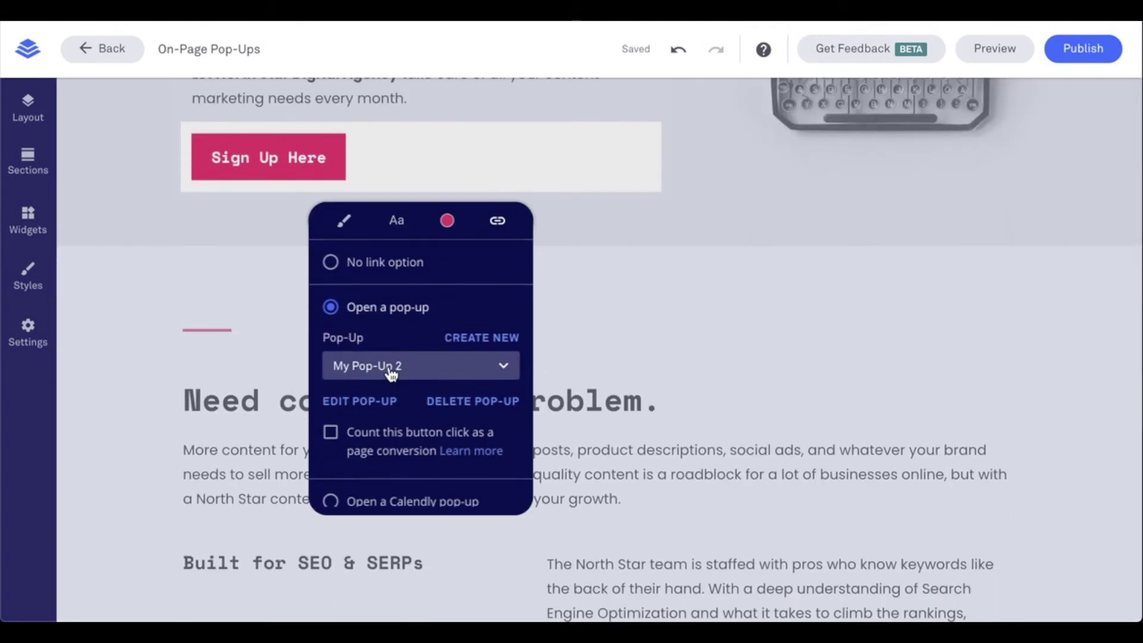
pyautogui.click(456, 403)
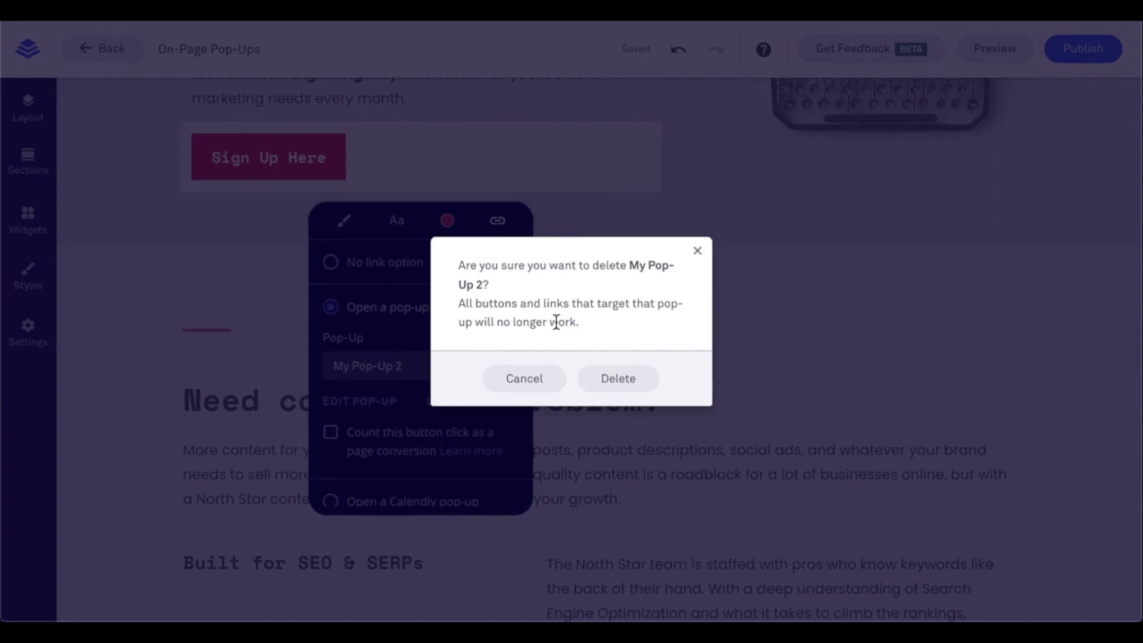
pyautogui.click(624, 390)
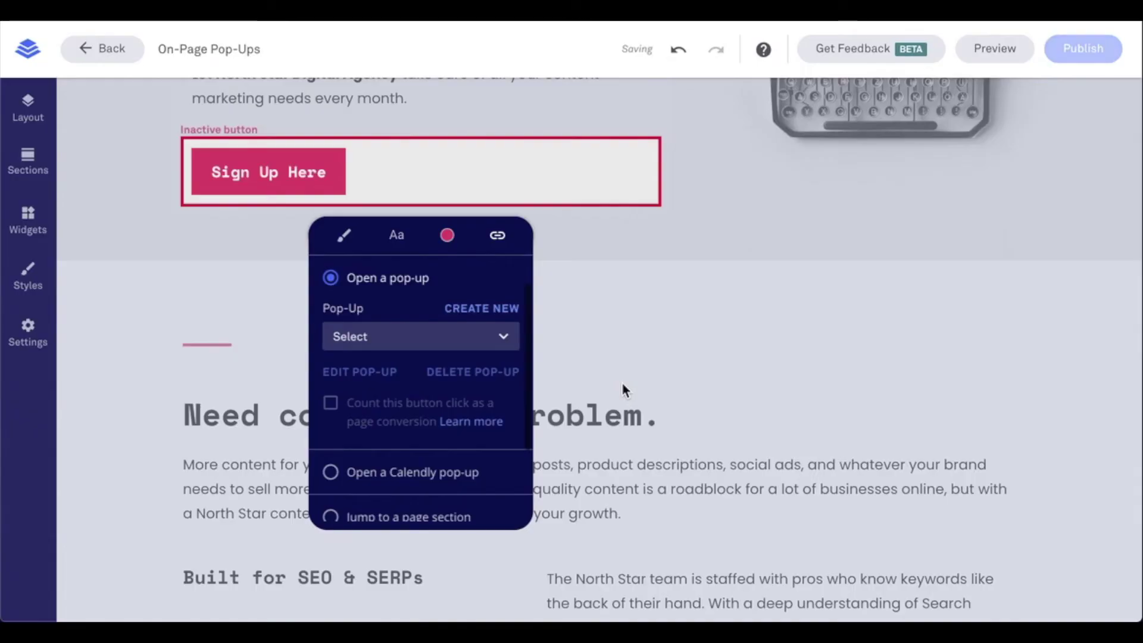
# - Assign My Pop-Up 1 to the Sign Up Here button, then create a brand-new pop-up
pyautogui.click(428, 337)
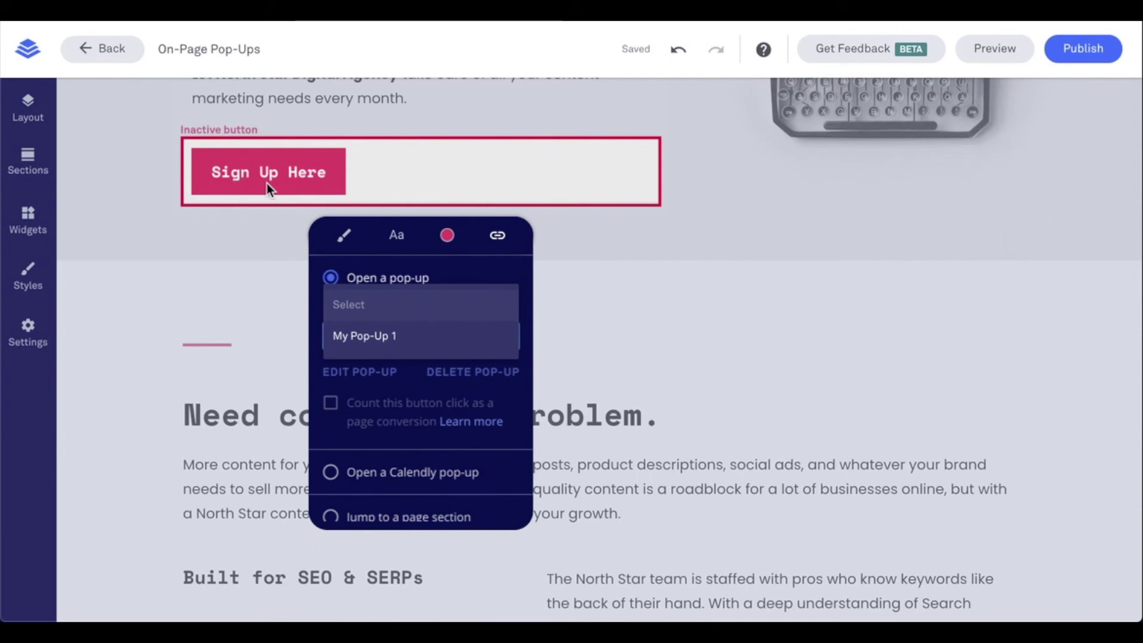
pyautogui.click(373, 335)
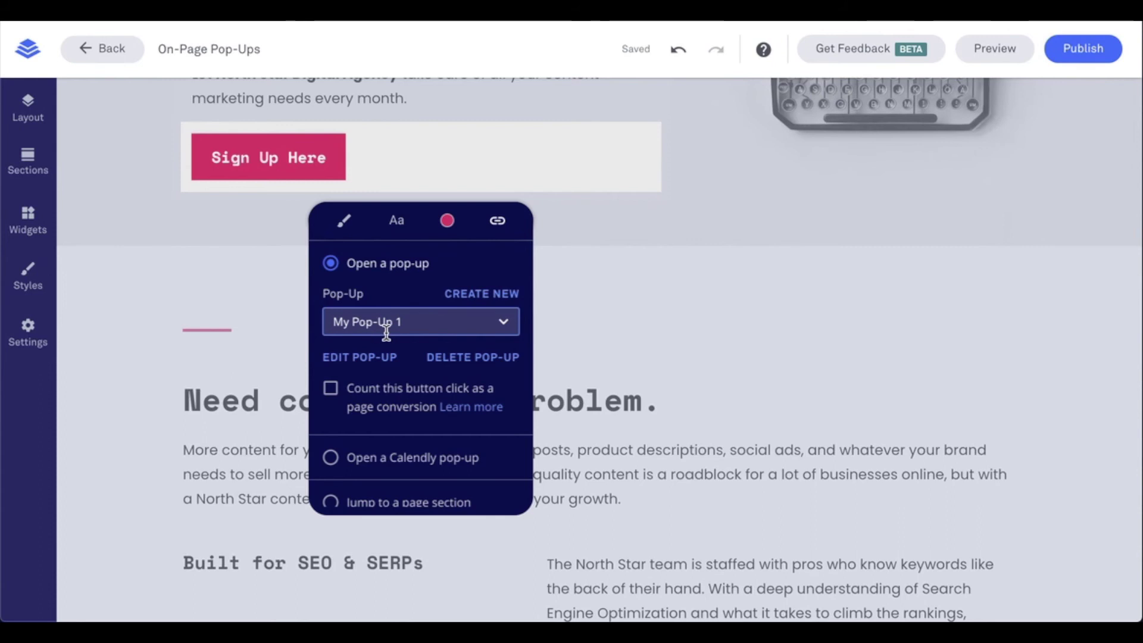
pyautogui.click(481, 300)
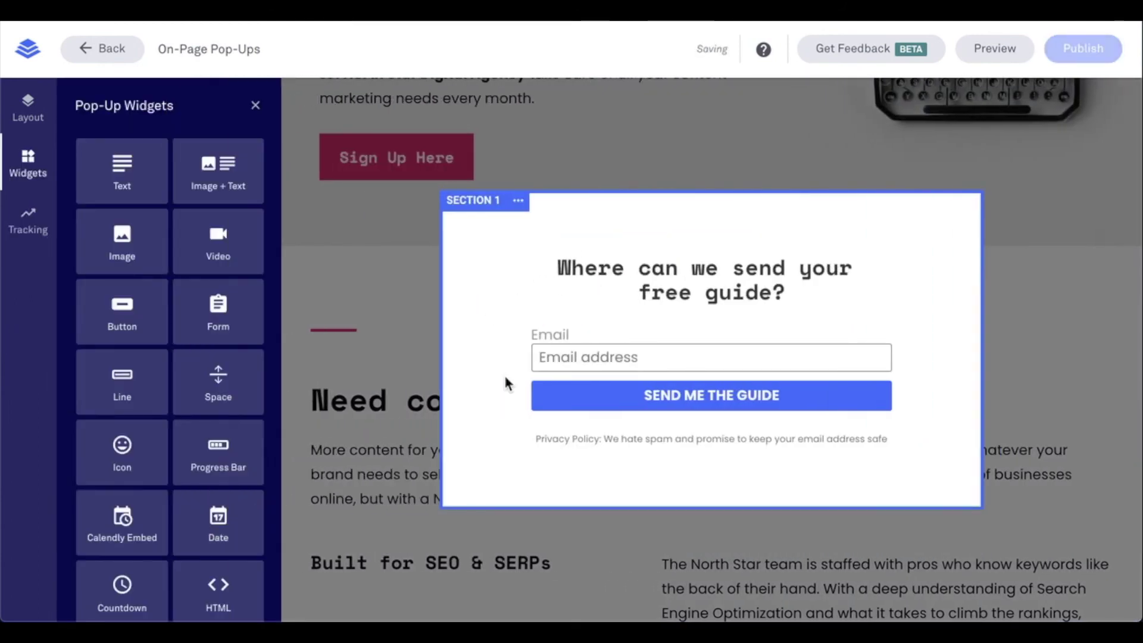
# - Leave the new pop-up's editor and reassign My Pop-Up 1 to the Sign Up Here button
pyautogui.click(372, 314)
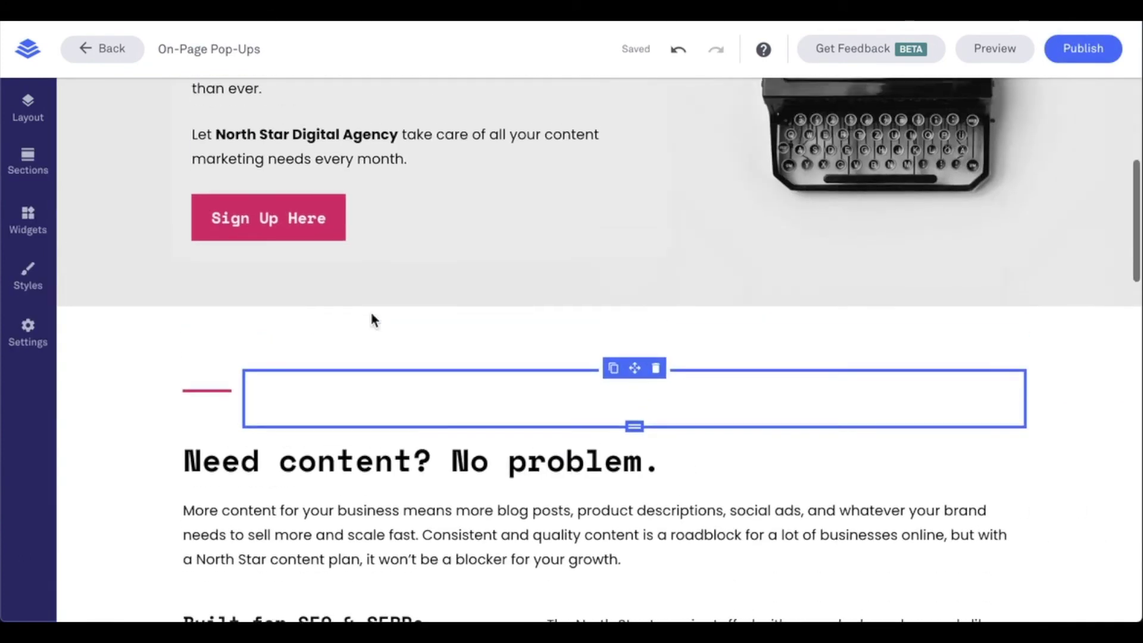
pyautogui.click(481, 213)
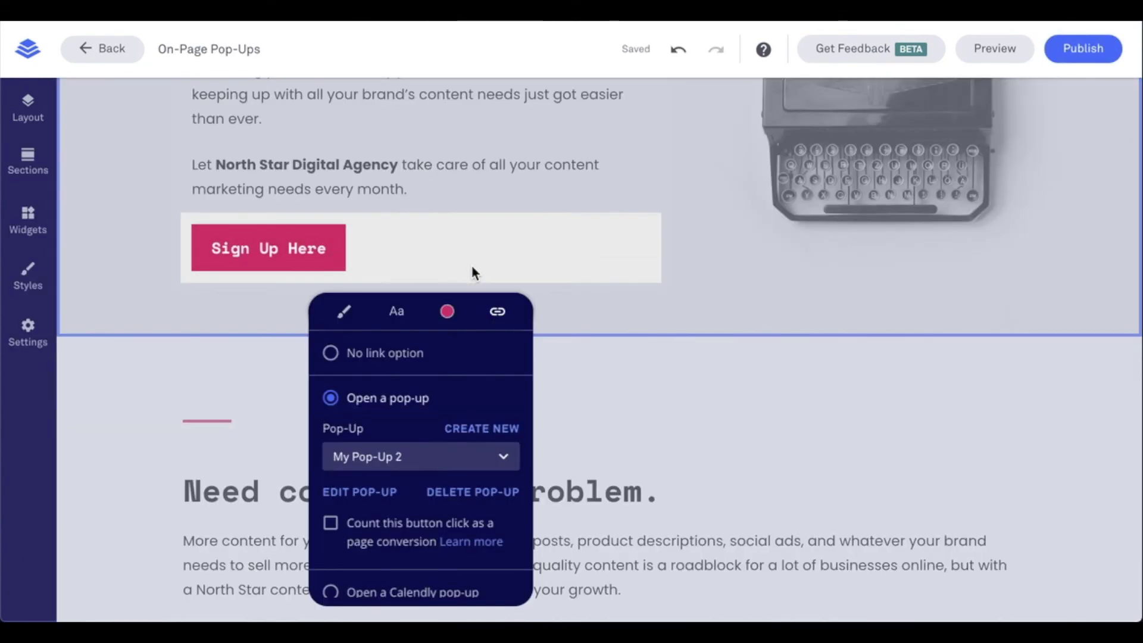
pyautogui.click(418, 430)
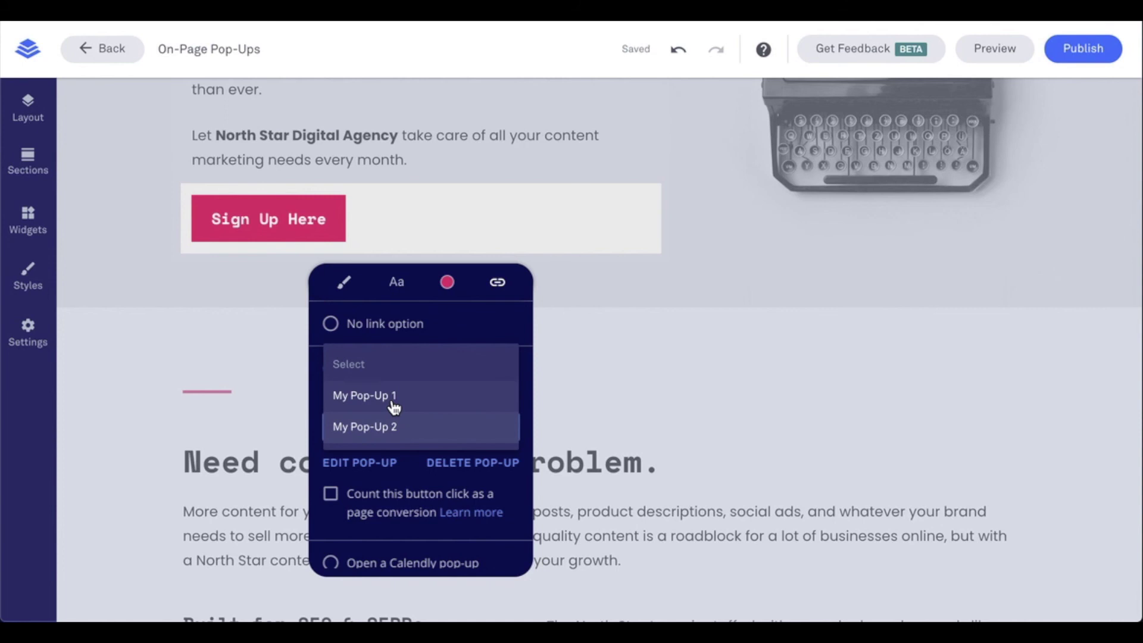
pyautogui.click(393, 408)
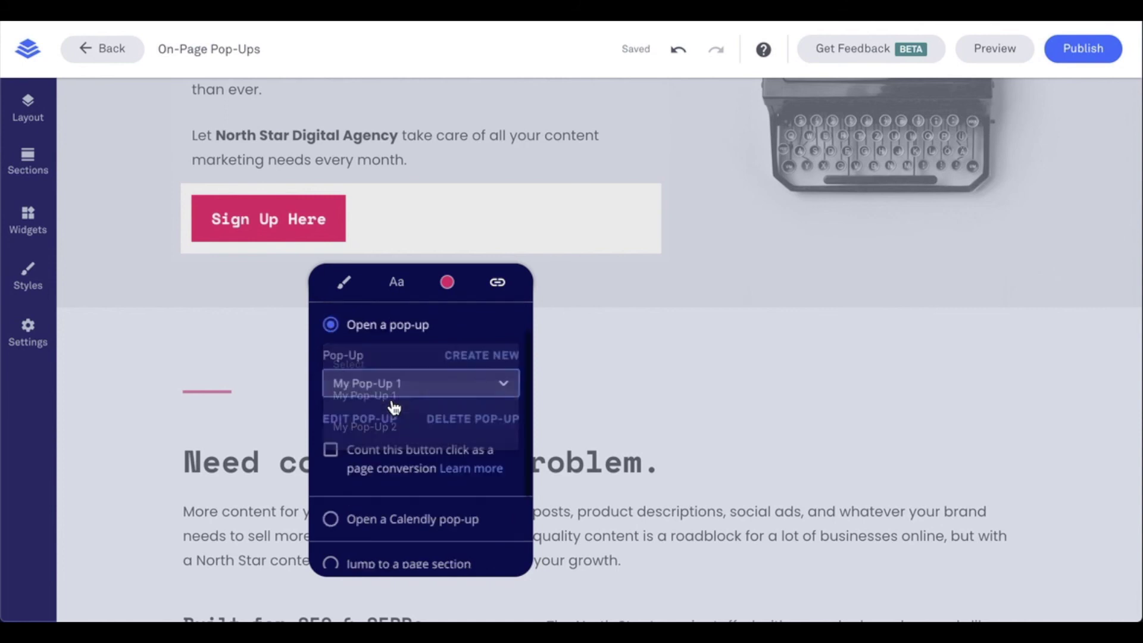
pyautogui.click(396, 390)
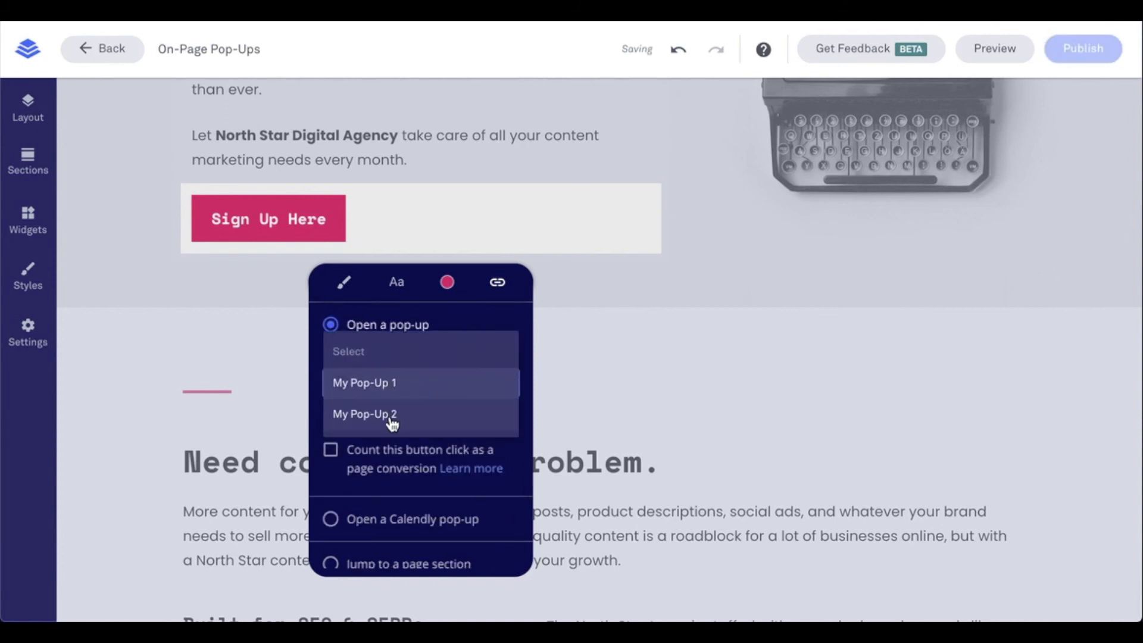
pyautogui.click(475, 458)
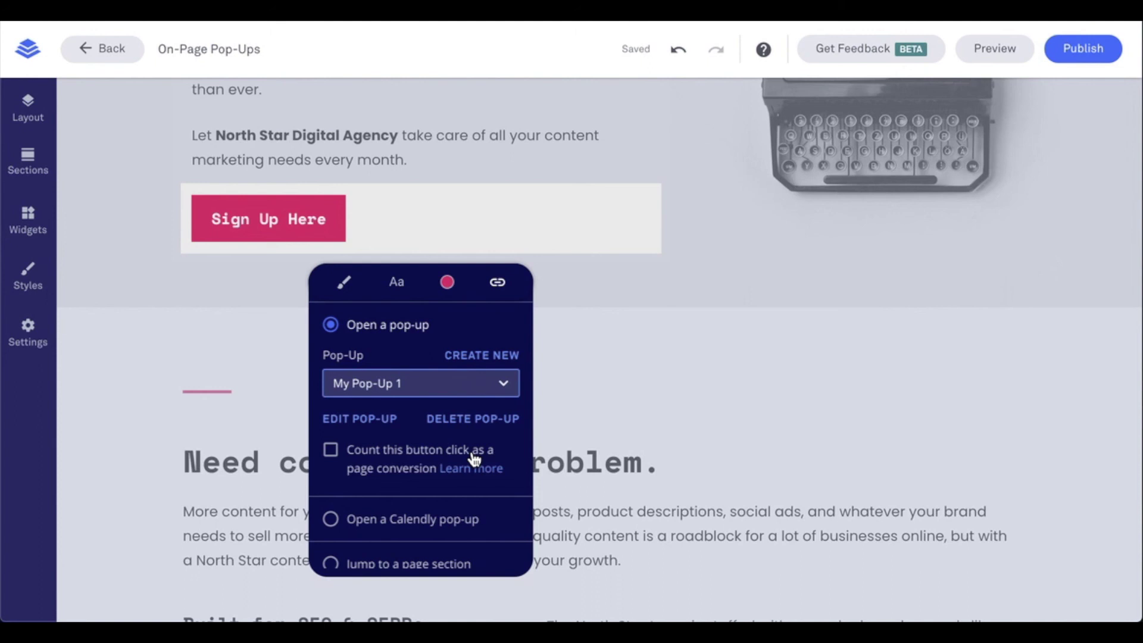
# - Verify the Pop-Up dropdown still shows My Pop-Up 1, then close the button's click settings
pyautogui.scroll(-1, 473, 454)
pyautogui.scroll(2, 473, 454)
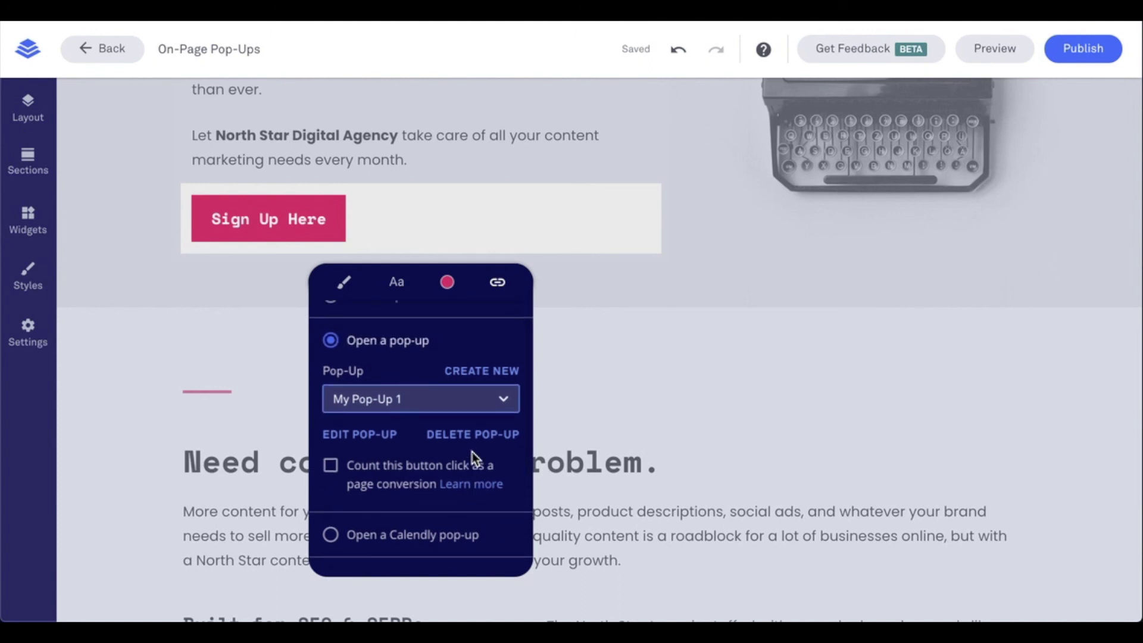
pyautogui.click(448, 404)
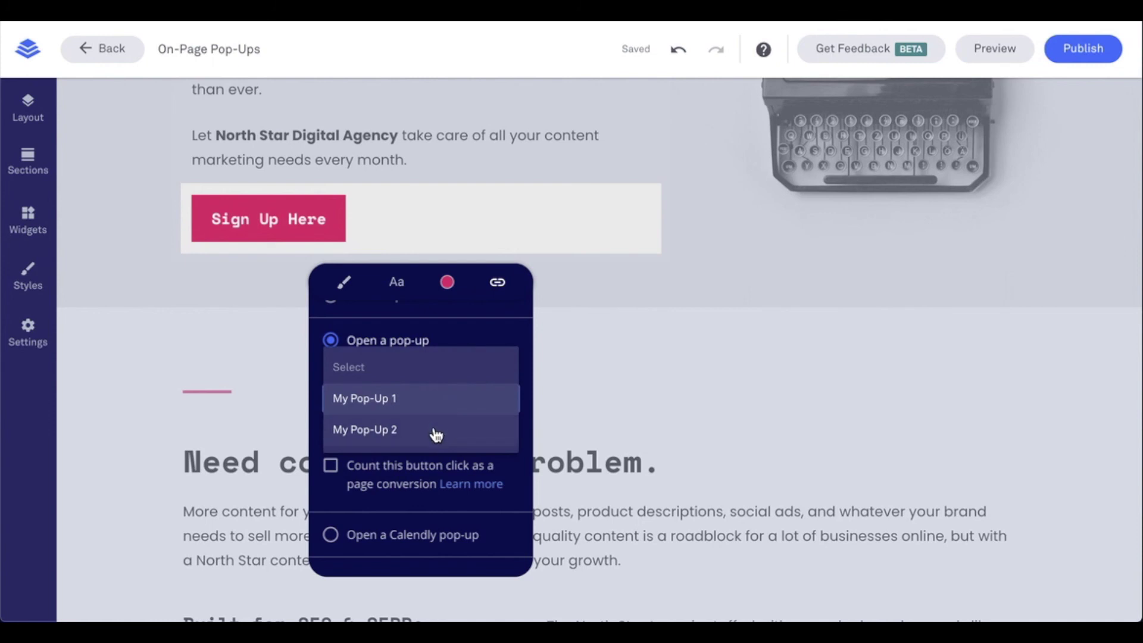
pyautogui.click(459, 338)
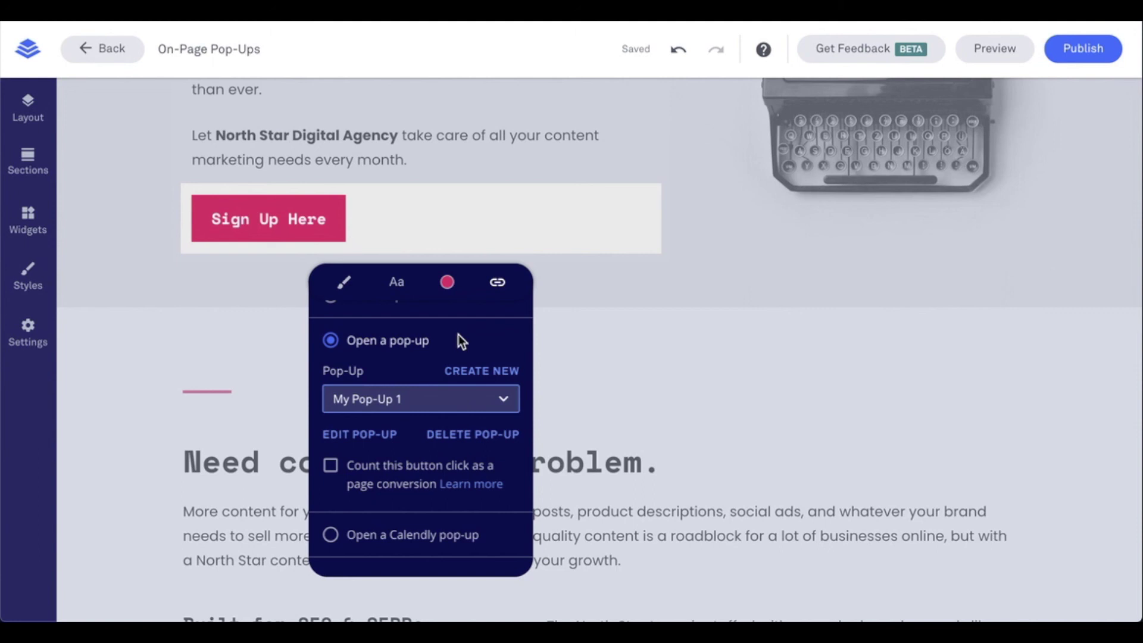
pyautogui.click(435, 401)
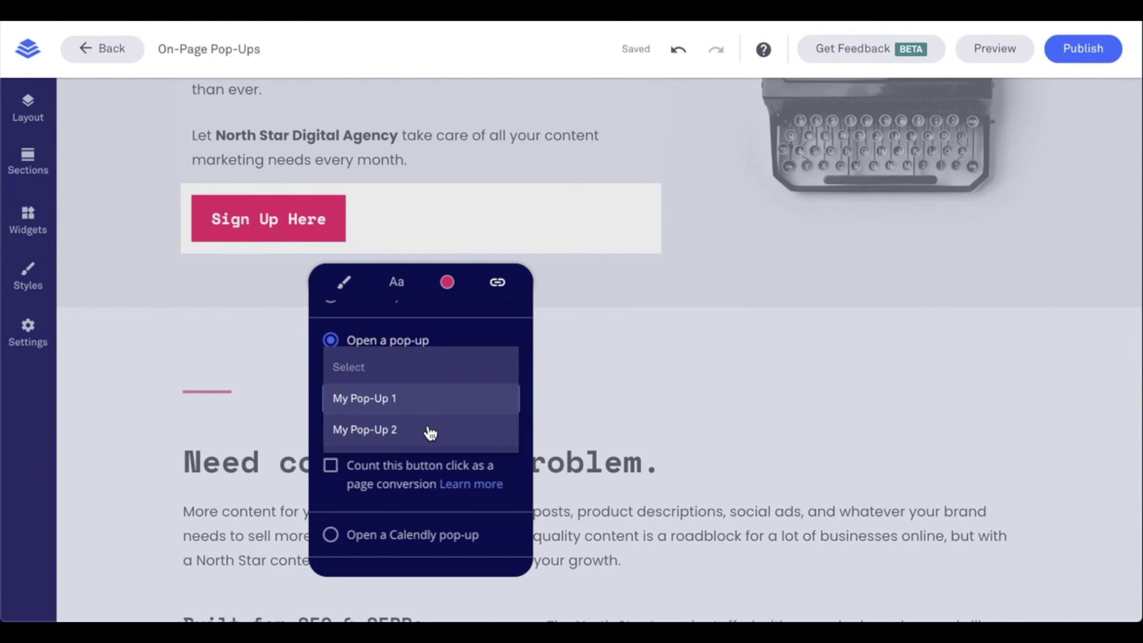
pyautogui.click(459, 336)
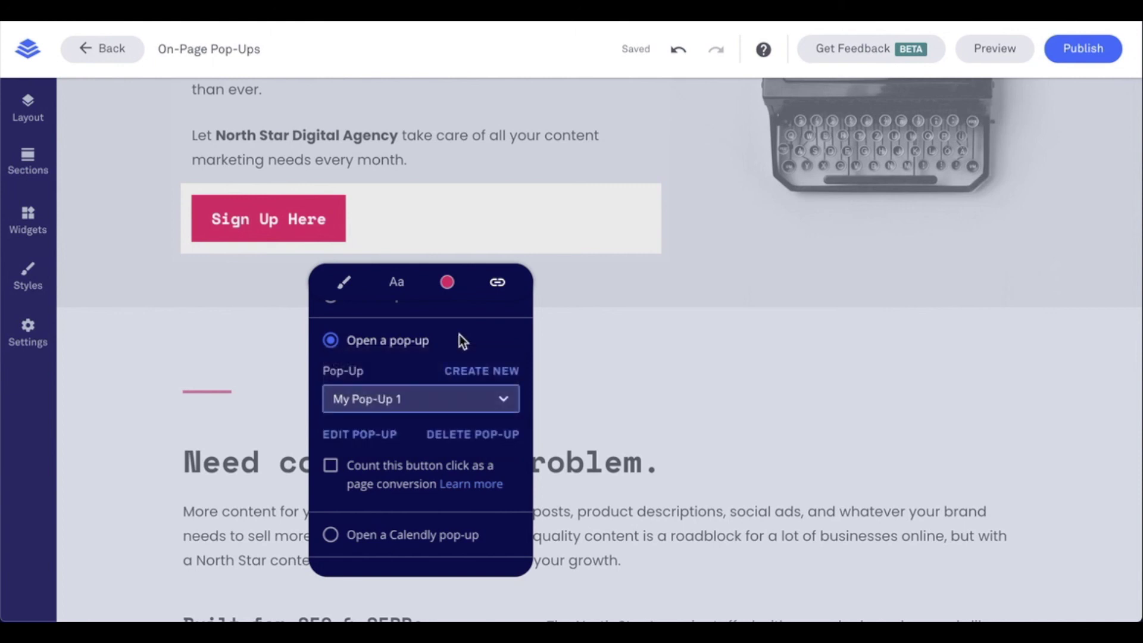
pyautogui.click(584, 335)
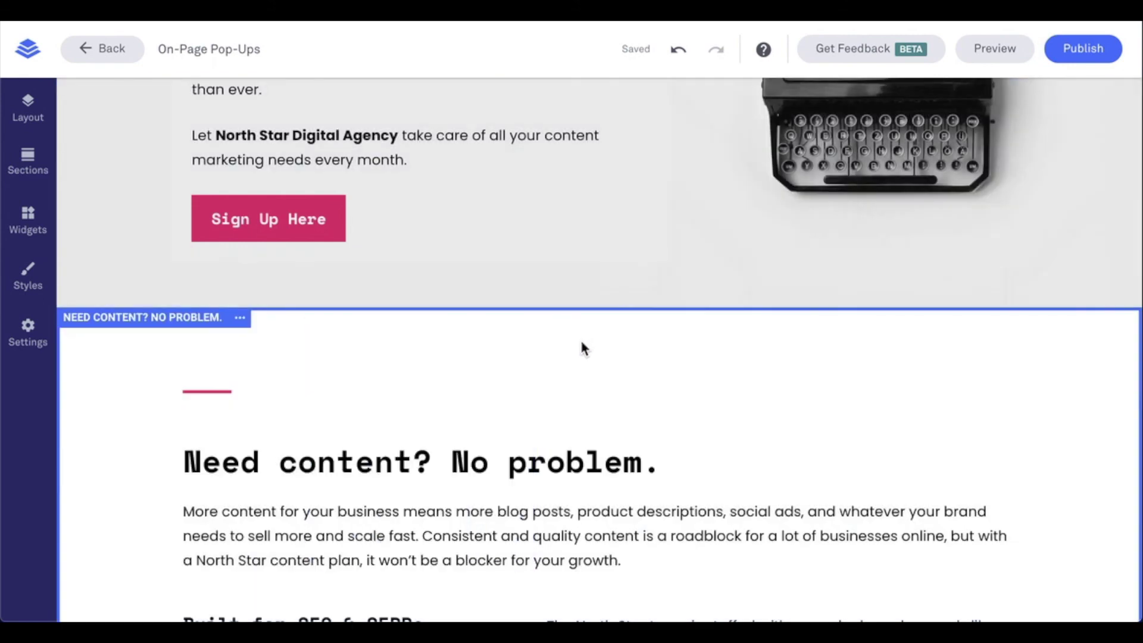